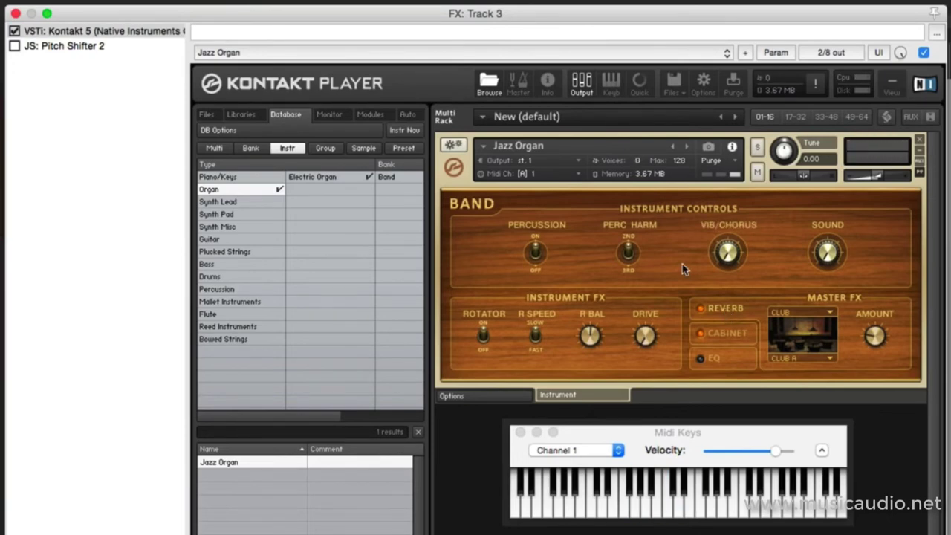
Step: Enable Pitch Shifter 2 on the organ track and set its pitch LFO to 4.0 Hz speed and 19.5% strength
{"action": "left_click", "coordinate": [15, 47]}
{"action": "left_click", "coordinate": [15, 13]}
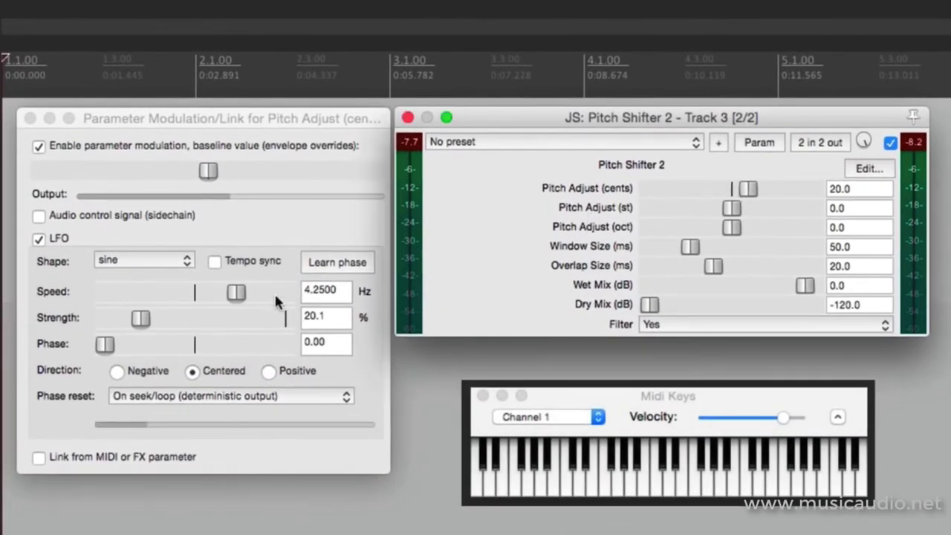
{"action": "left_click_drag", "start_coordinate": [234, 295], "coordinate": [210, 299]}
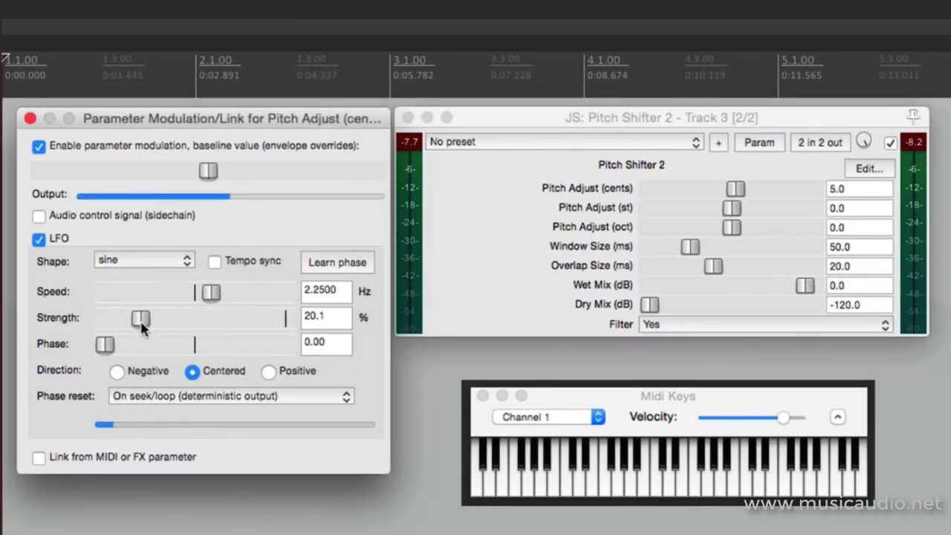
{"action": "mouse_move", "coordinate": [144, 329]}
{"action": "left_mouse_down"}
{"action": "mouse_move", "coordinate": [123, 330]}
{"action": "mouse_move", "coordinate": [134, 331]}
{"action": "left_mouse_up"}
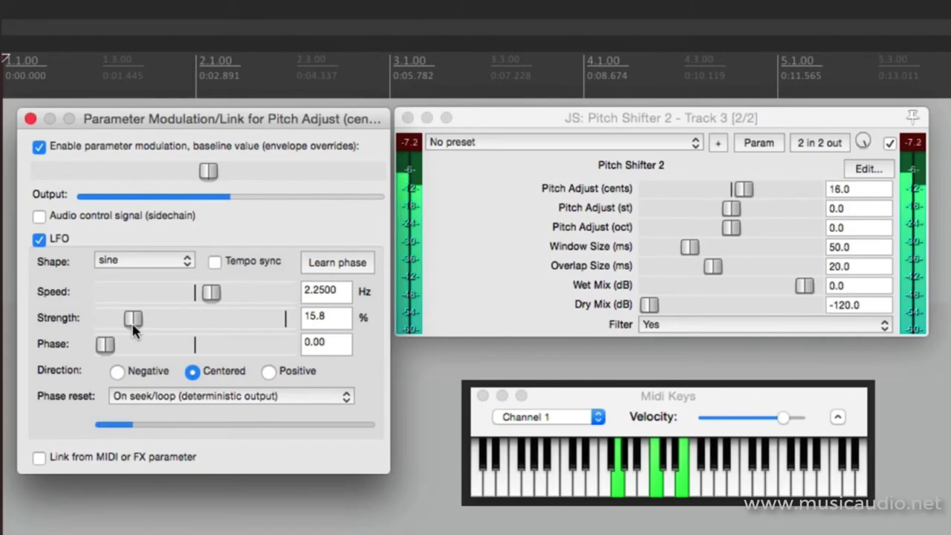
{"action": "mouse_move", "coordinate": [133, 329]}
{"action": "left_mouse_down"}
{"action": "mouse_move", "coordinate": [193, 329]}
{"action": "mouse_move", "coordinate": [147, 329]}
{"action": "left_mouse_up"}
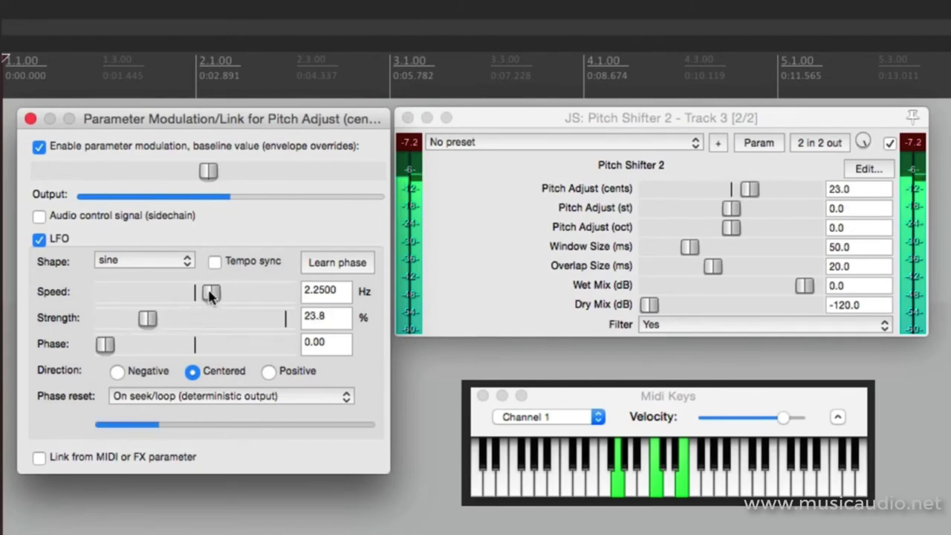
{"action": "left_click_drag", "start_coordinate": [212, 292], "coordinate": [227, 295]}
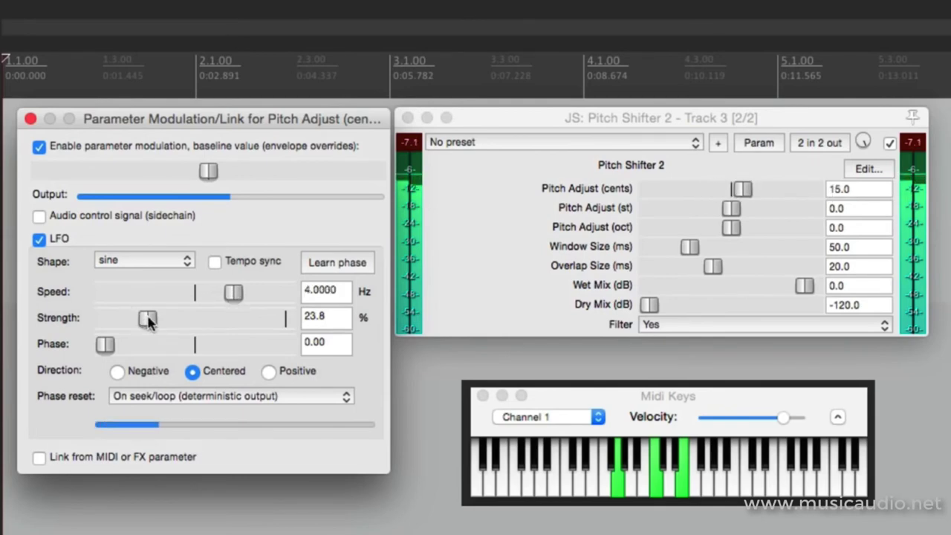
{"action": "mouse_move", "coordinate": [149, 320]}
{"action": "left_mouse_down"}
{"action": "mouse_move", "coordinate": [134, 324]}
{"action": "mouse_move", "coordinate": [142, 332]}
{"action": "left_mouse_up"}
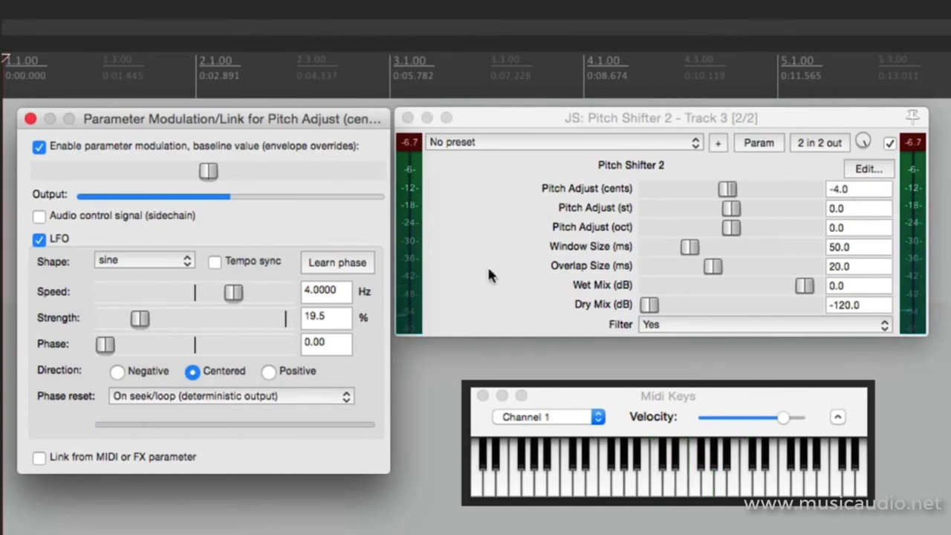
Step: Compare the organ with Pitch Shifter 2 bypassed and active, and remove the organ track
{"action": "left_click", "coordinate": [889, 143]}
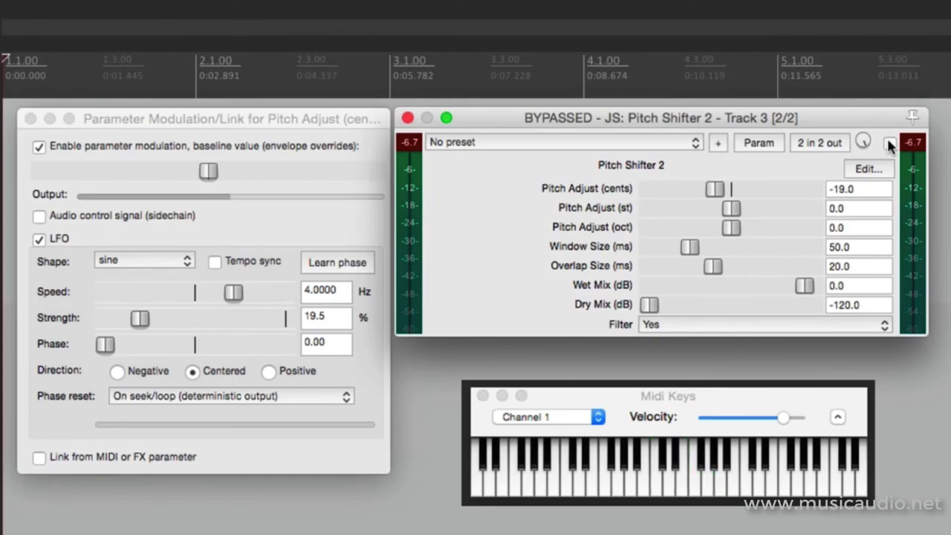
{"action": "left_click", "coordinate": [890, 145]}
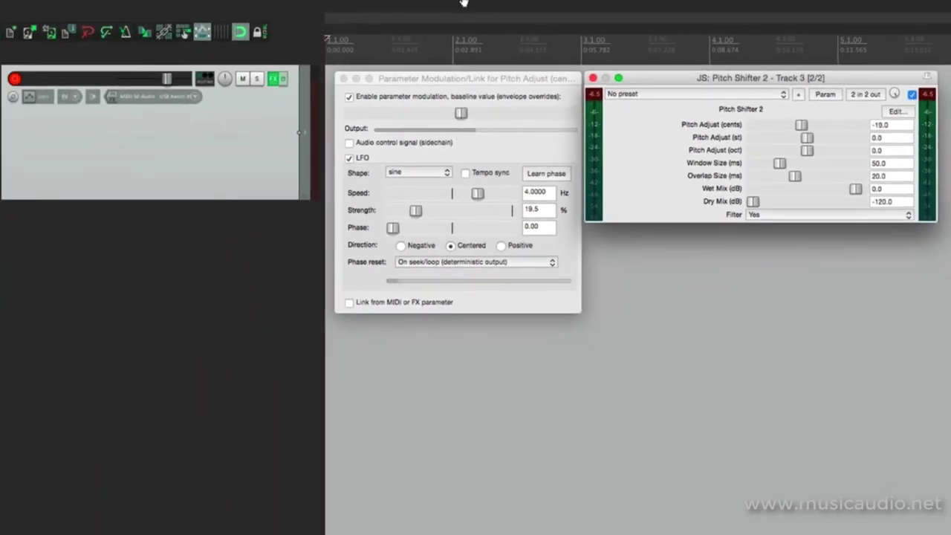
{"action": "key", "text": "Delete"}
{"action": "key", "text": "Return"}
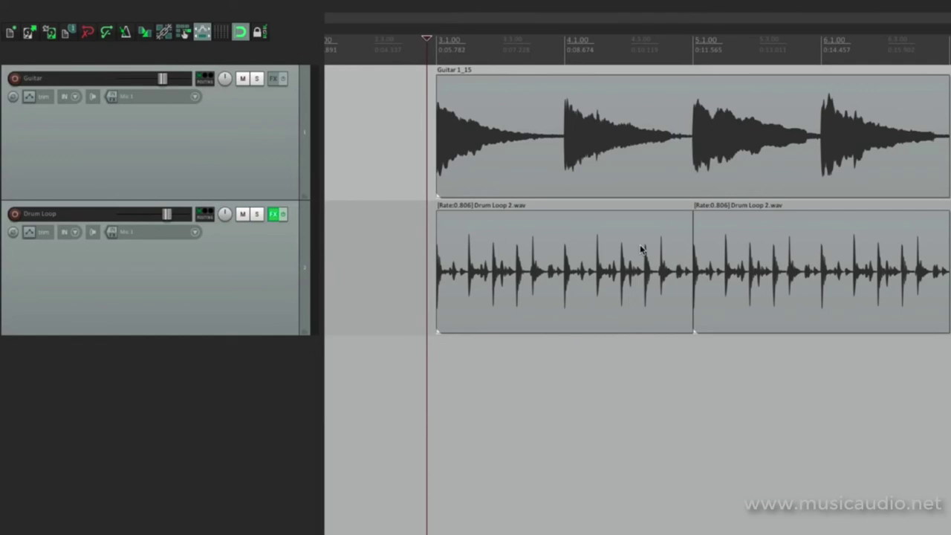
Step: Play the Guitar and Drum Loop tracks together, soloing the Guitar track briefly before stopping playback
{"action": "key", "text": "space"}
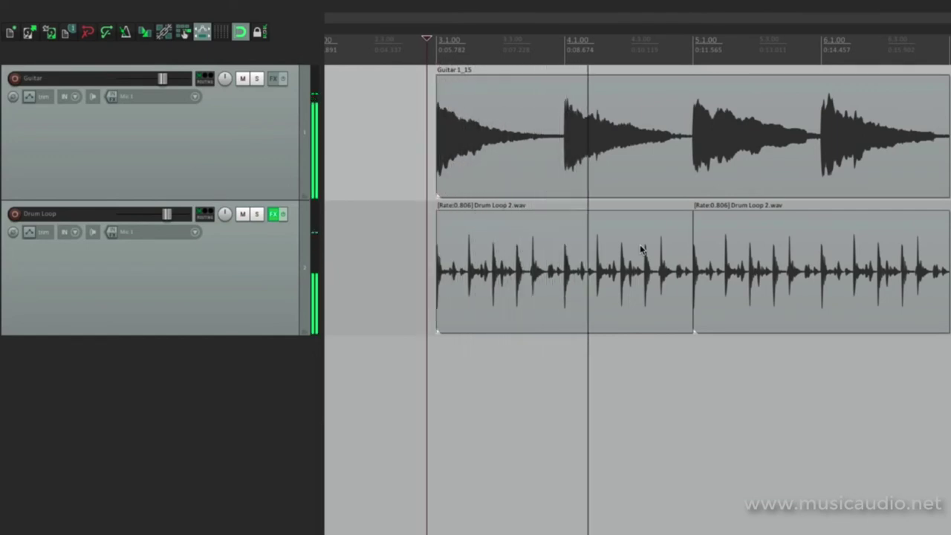
{"action": "left_click", "coordinate": [257, 79]}
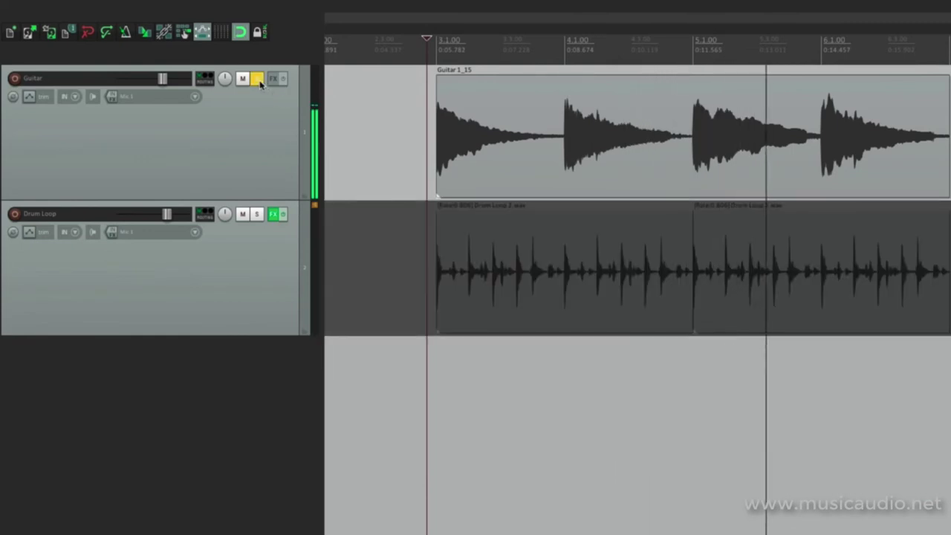
{"action": "left_click", "coordinate": [258, 80]}
{"action": "key", "text": "space"}
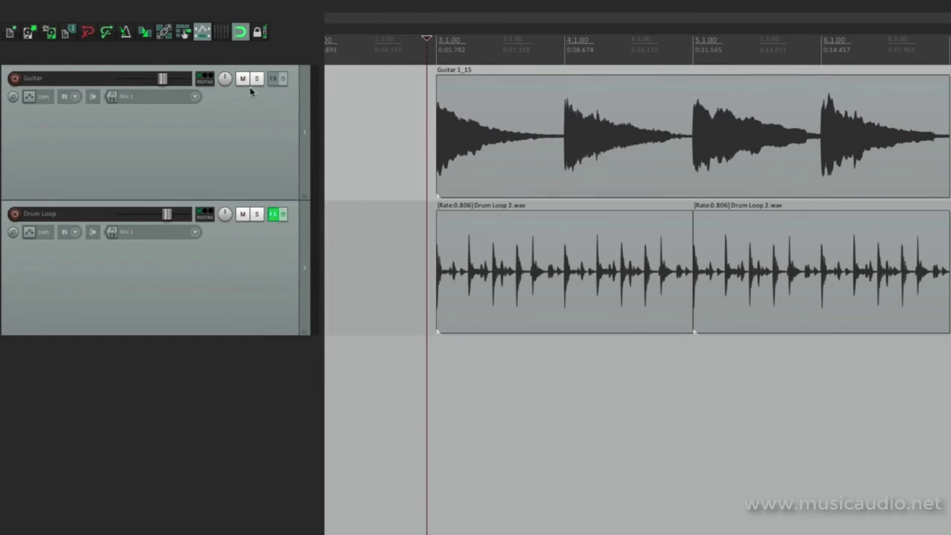
Step: Add JS: Pitch Shifter 2 to the Guitar track and open parameter modulation for Pitch Adjust (cents)
{"action": "left_click", "coordinate": [274, 81]}
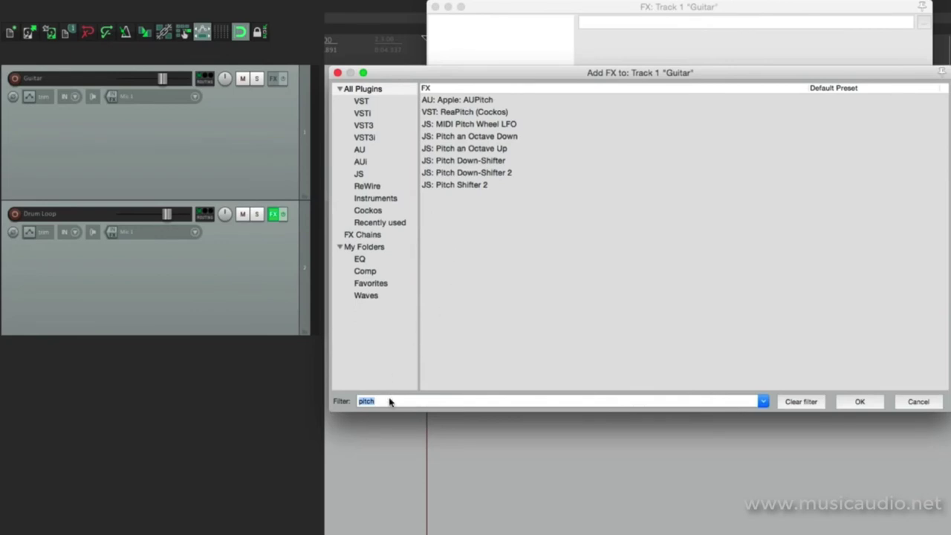
{"action": "double_click", "coordinate": [459, 187]}
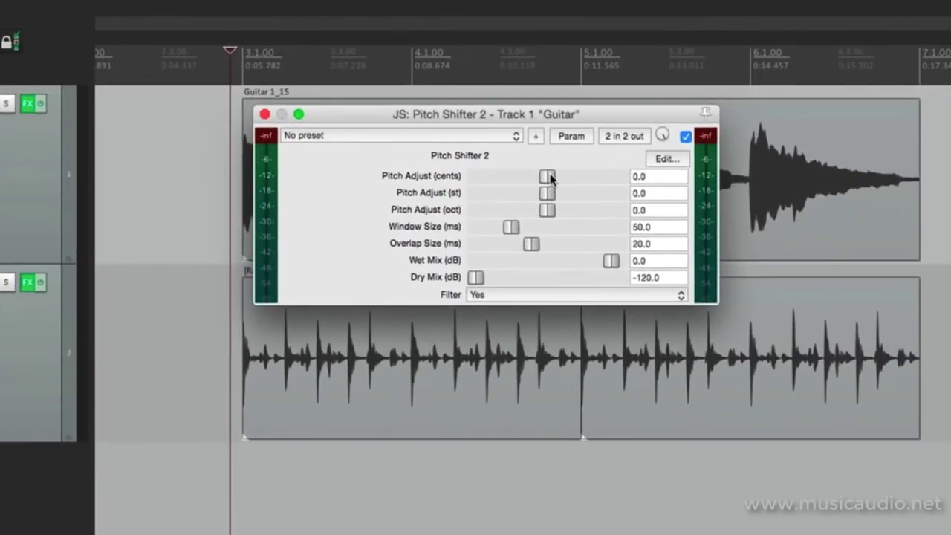
{"action": "left_click", "coordinate": [550, 177]}
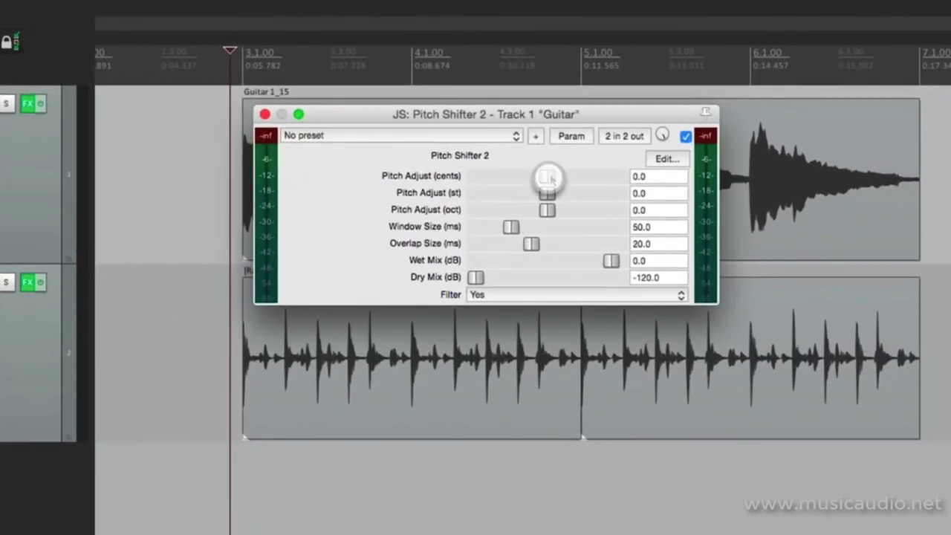
{"action": "left_click", "coordinate": [572, 139]}
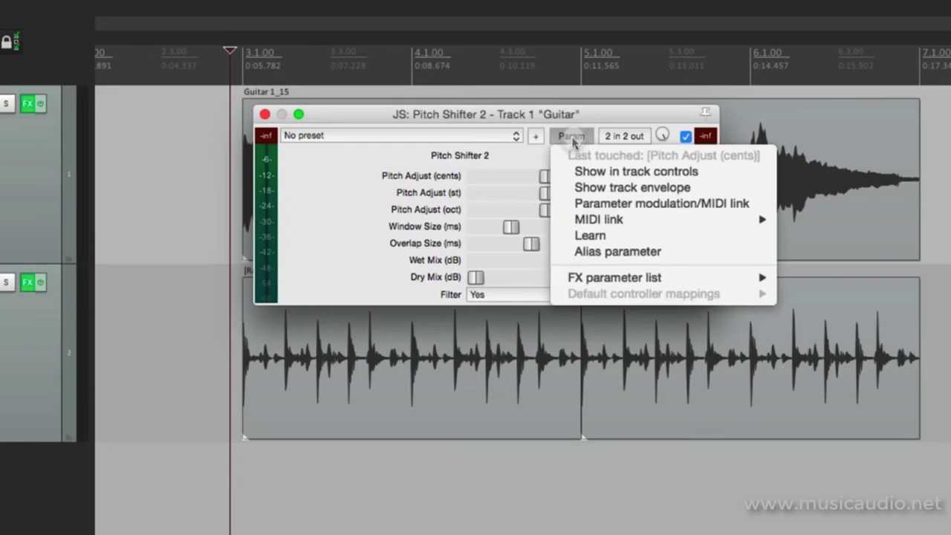
{"action": "left_click", "coordinate": [572, 204]}
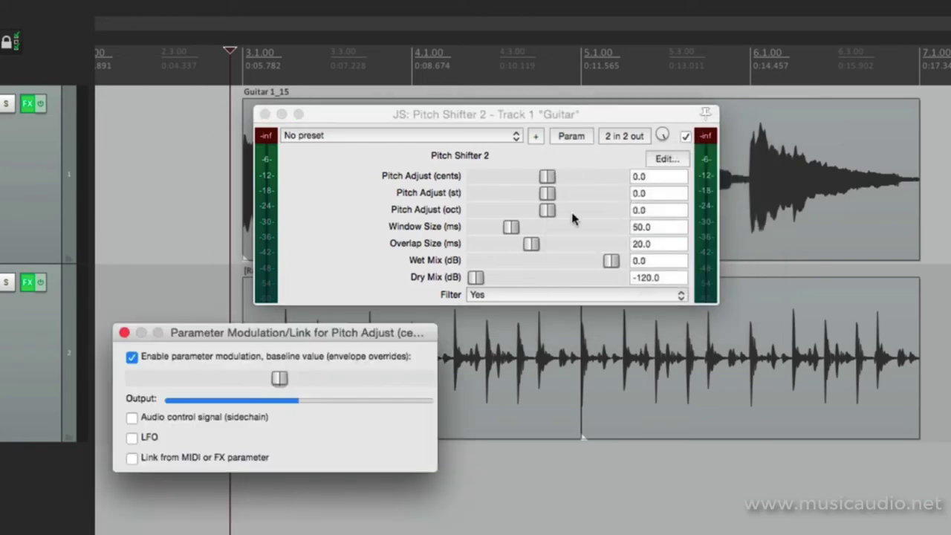
Step: Enable the LFO with Centered direction for Pitch Adjust (cents), and arrange the modulation and plug-in windows side by side
{"action": "left_click", "coordinate": [132, 437]}
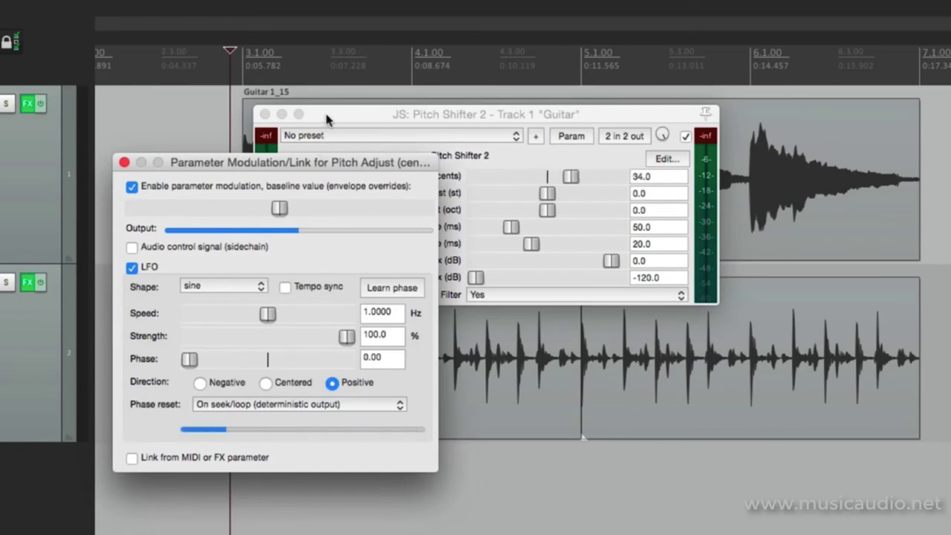
{"action": "left_click_drag", "start_coordinate": [326, 115], "coordinate": [541, 122]}
{"action": "left_click_drag", "start_coordinate": [362, 158], "coordinate": [355, 109]}
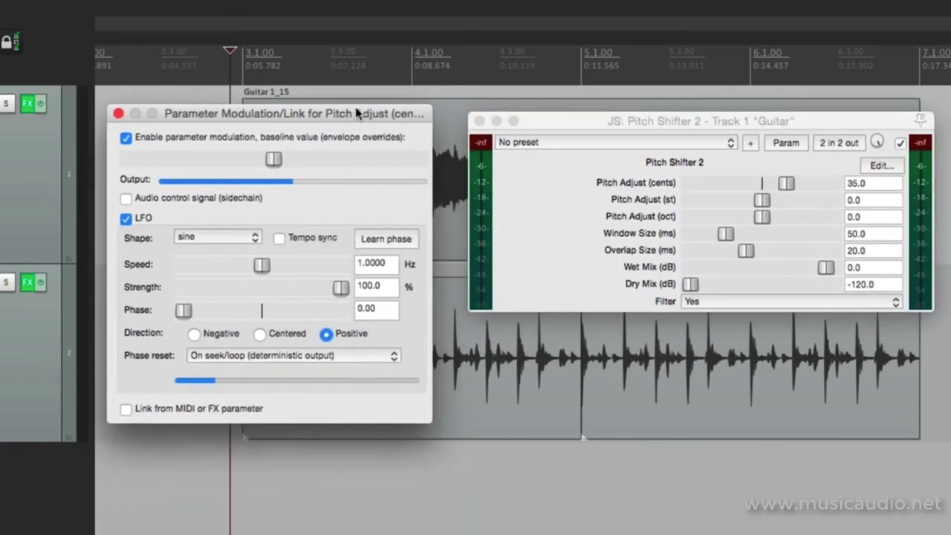
{"action": "left_click_drag", "start_coordinate": [586, 123], "coordinate": [554, 116]}
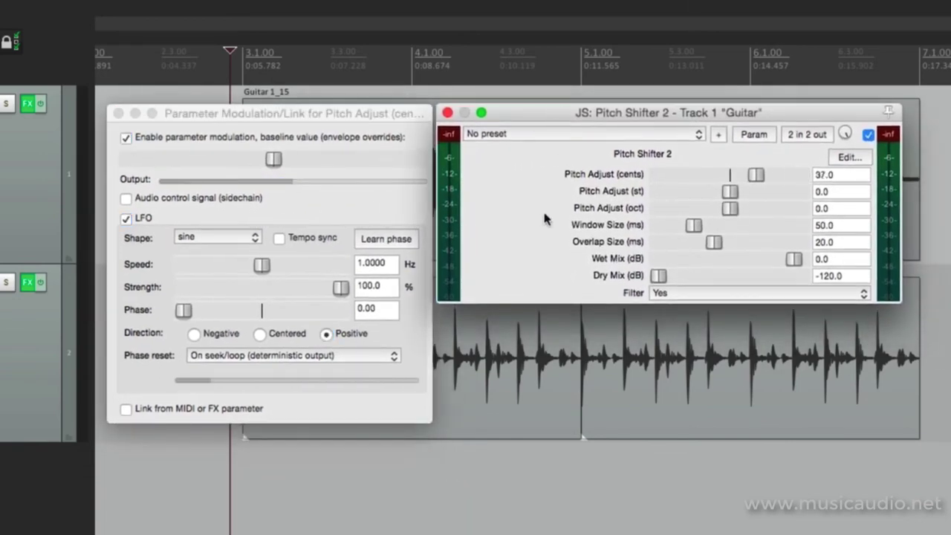
{"action": "left_click", "coordinate": [261, 334]}
{"action": "left_click", "coordinate": [261, 334]}
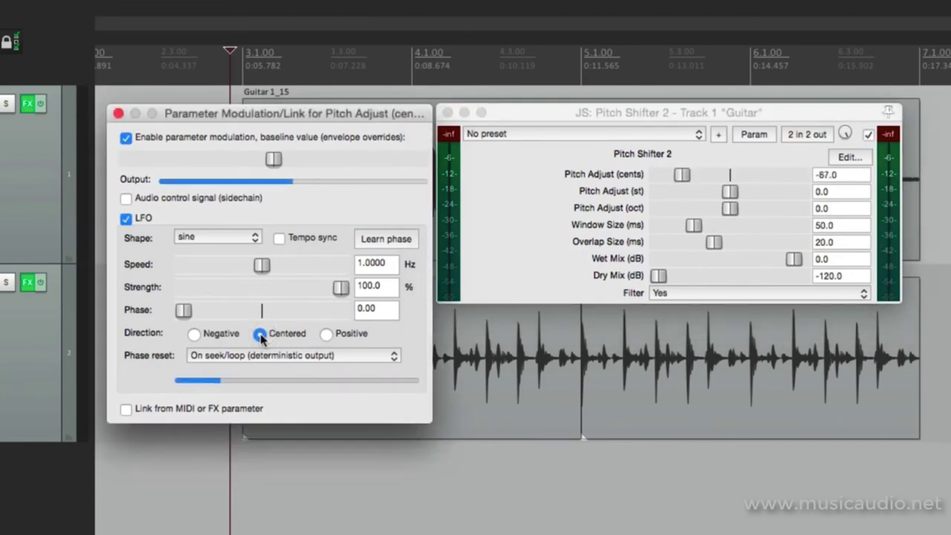
Step: Set the guitar's pitch LFO to 11.1% strength and 4.0 Hz speed while listening, and stop playback
{"action": "left_click_drag", "start_coordinate": [341, 287], "coordinate": [290, 266]}
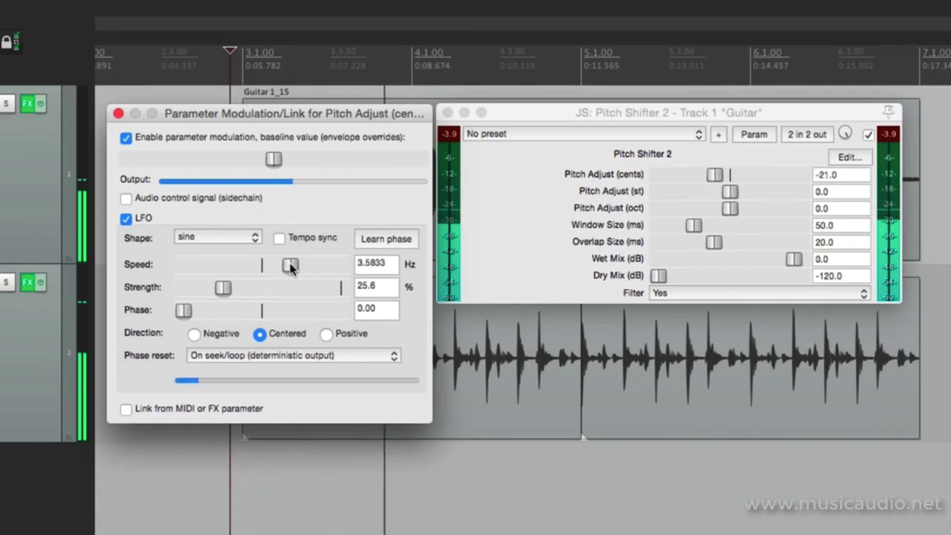
{"action": "left_click_drag", "start_coordinate": [221, 292], "coordinate": [199, 293]}
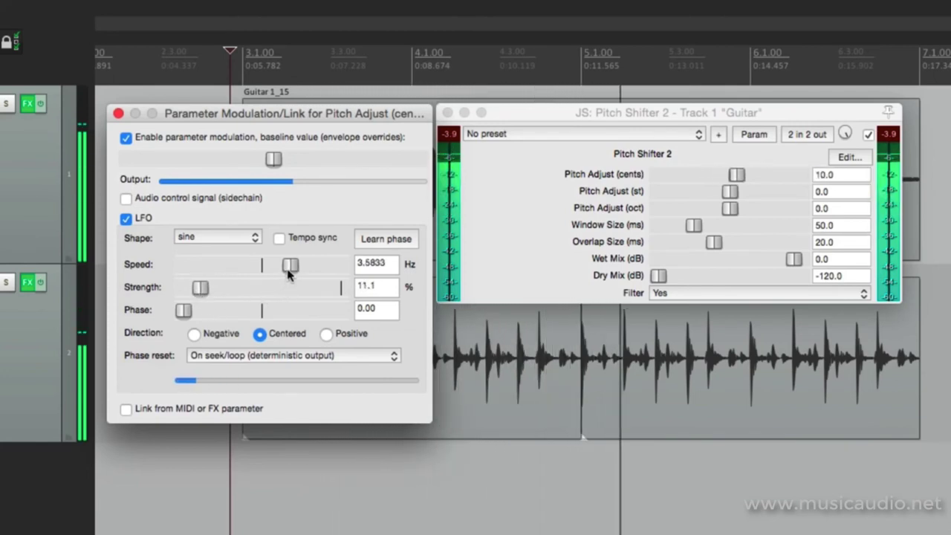
{"action": "left_click_drag", "start_coordinate": [290, 266], "coordinate": [297, 275]}
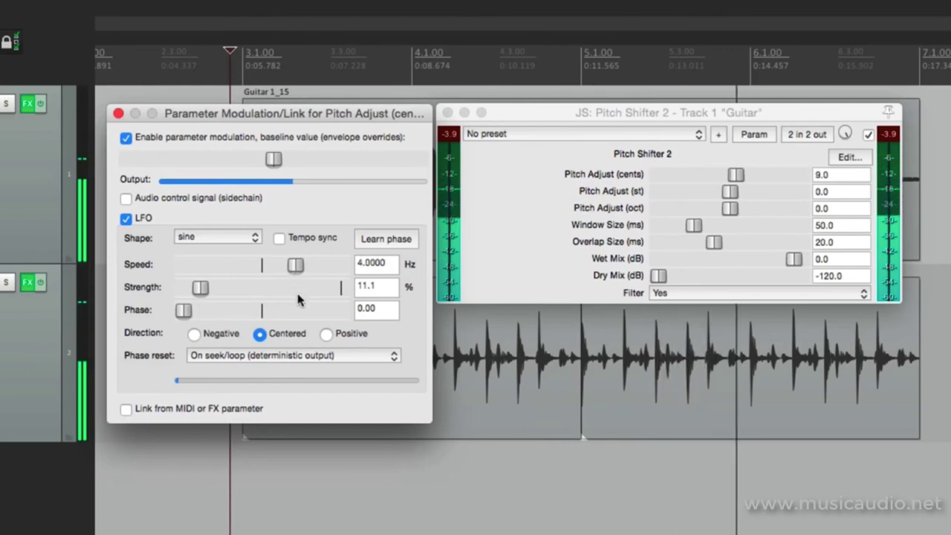
{"action": "key", "text": "space"}
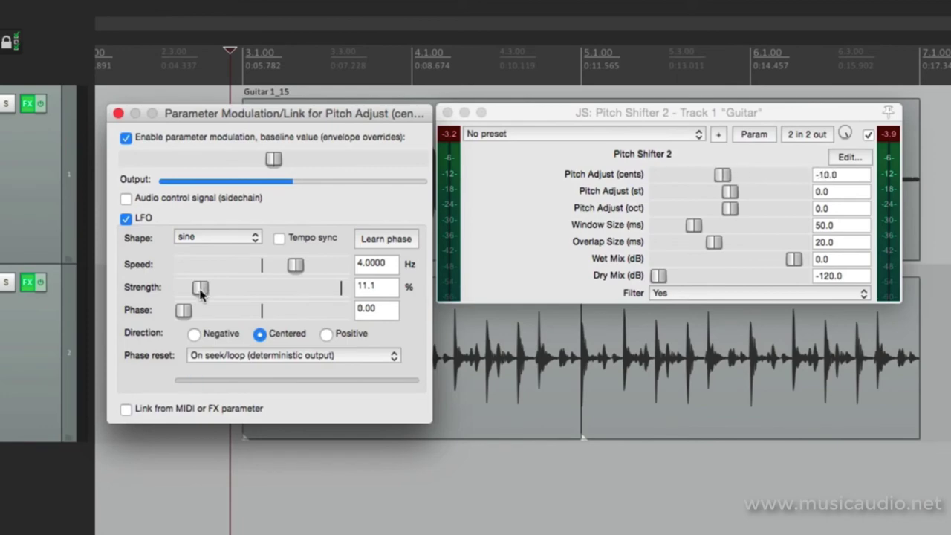
Step: Set the LFO to 5.1667 Hz speed and 23.3% strength during playback, and switch parameter modulation off to compare
{"action": "key", "text": "space"}
{"action": "left_click_drag", "start_coordinate": [201, 294], "coordinate": [238, 293]}
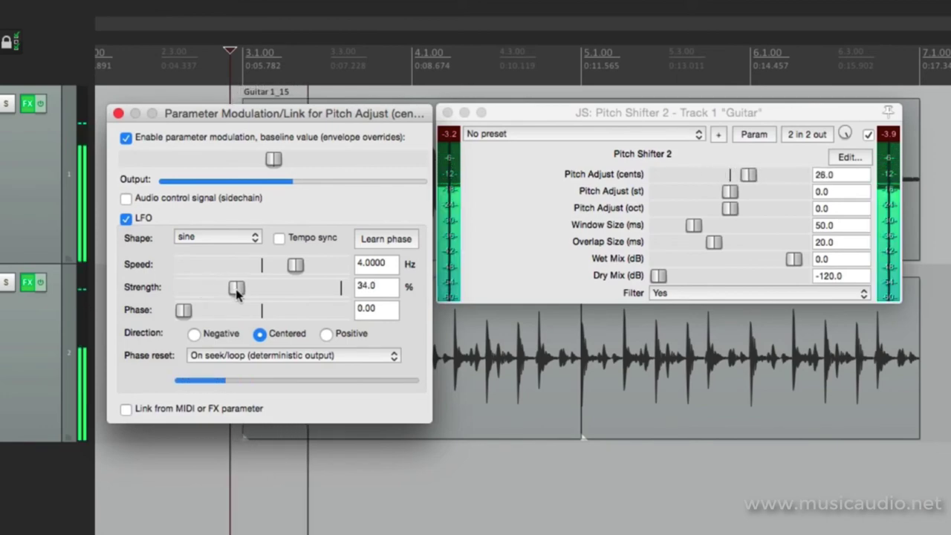
{"action": "left_click_drag", "start_coordinate": [296, 273], "coordinate": [310, 273]}
{"action": "left_click_drag", "start_coordinate": [238, 288], "coordinate": [225, 303]}
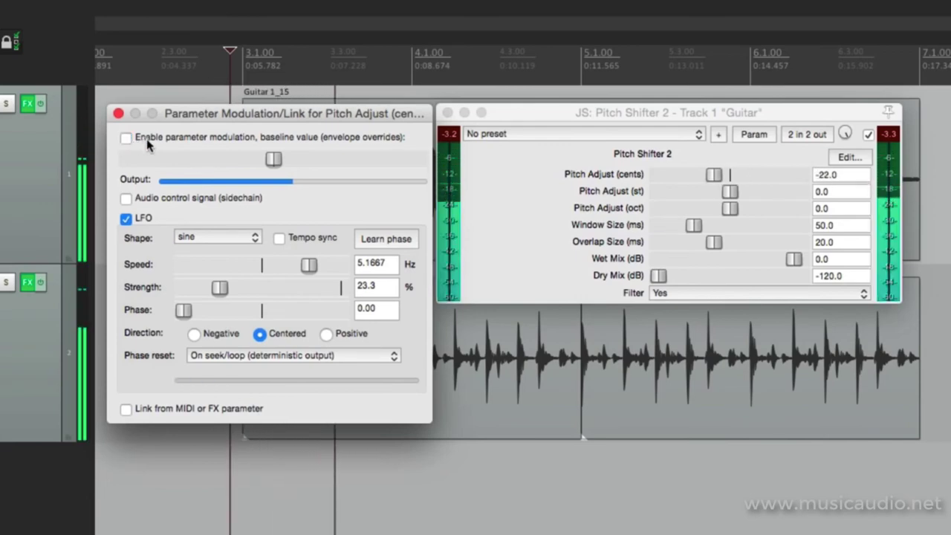
{"action": "key", "text": "space"}
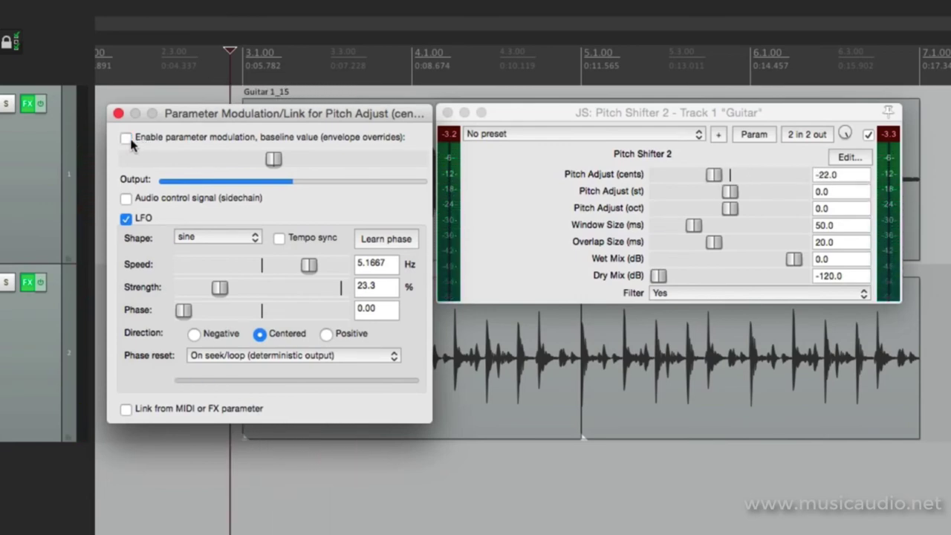
Step: Re-enable parameter modulation and set the LFO to 5.75 Hz speed and 32.9% strength during playback
{"action": "left_click", "coordinate": [126, 138]}
{"action": "key", "text": "space"}
{"action": "left_click_drag", "start_coordinate": [307, 265], "coordinate": [313, 266]}
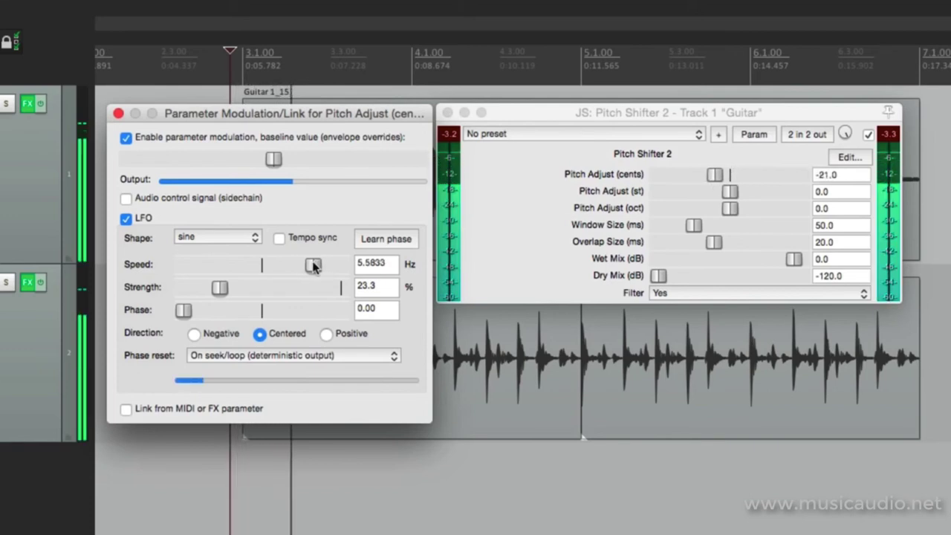
{"action": "left_click_drag", "start_coordinate": [218, 287], "coordinate": [235, 288]}
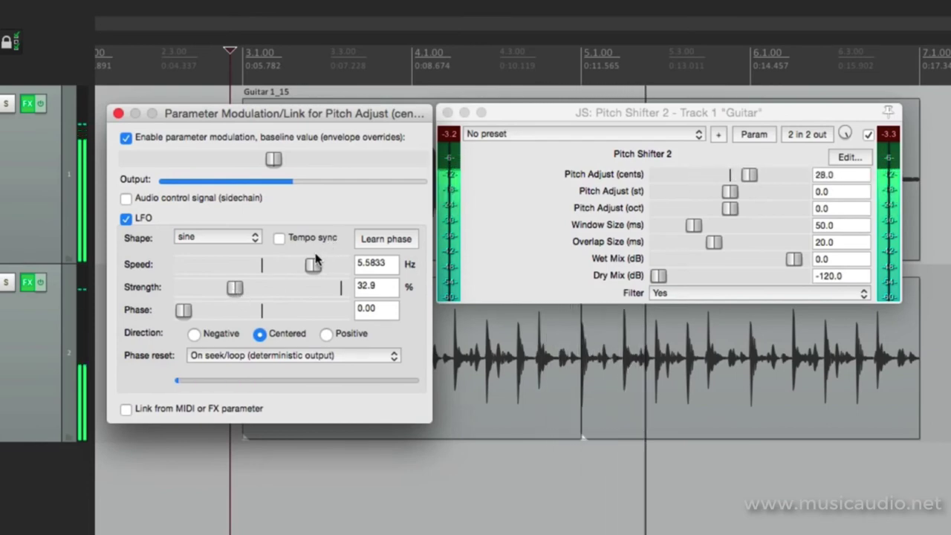
{"action": "left_click_drag", "start_coordinate": [311, 263], "coordinate": [314, 268]}
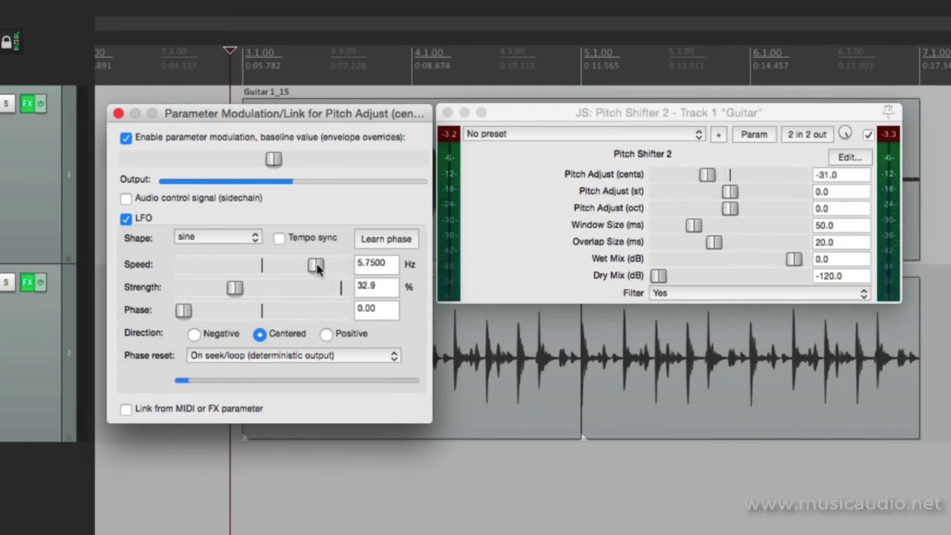
Step: Set the LFO to 5.6667 Hz speed and 11.4% strength, and play the tracks with parameter modulation switched off for comparison
{"action": "left_click_drag", "start_coordinate": [317, 268], "coordinate": [209, 292]}
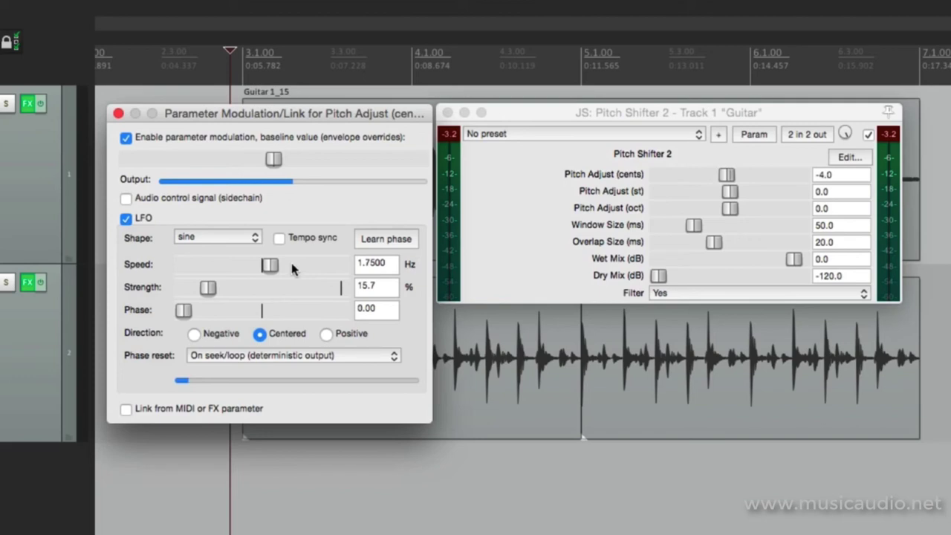
{"action": "key", "text": "space"}
{"action": "left_click_drag", "start_coordinate": [271, 266], "coordinate": [316, 269]}
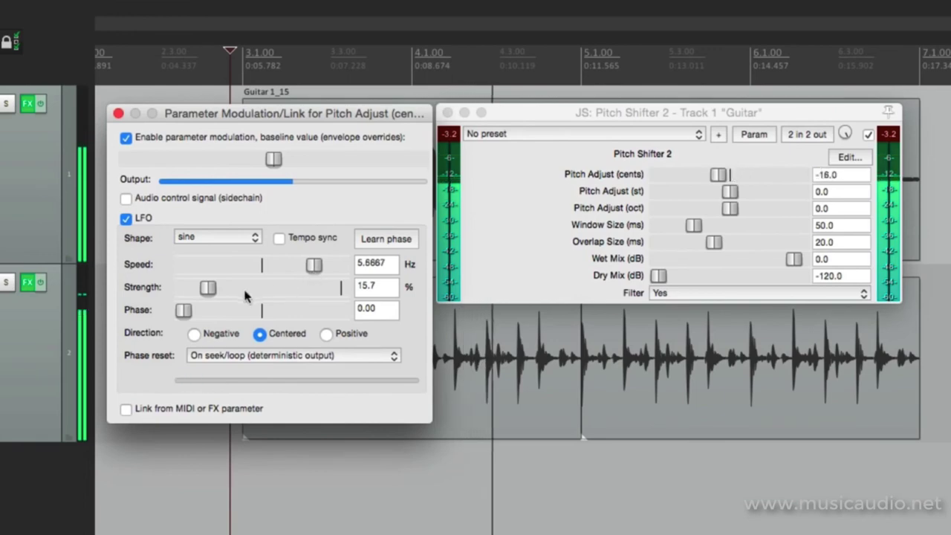
{"action": "left_click_drag", "start_coordinate": [211, 295], "coordinate": [206, 297]}
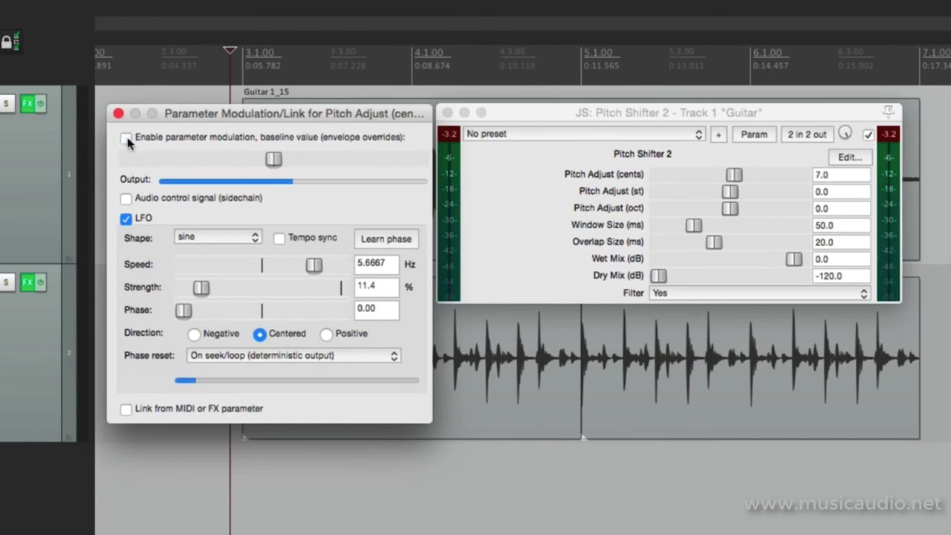
{"action": "key", "text": "space"}
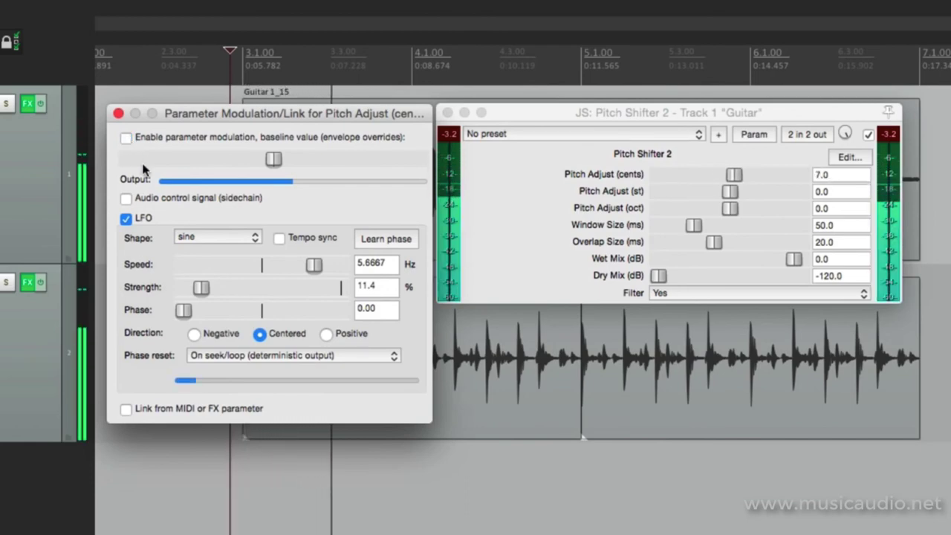
Step: Stop playback, re-enable parameter modulation, and during renewed playback set the LFO strength to 15.6% and fine-tune its speed
{"action": "key", "text": "space"}
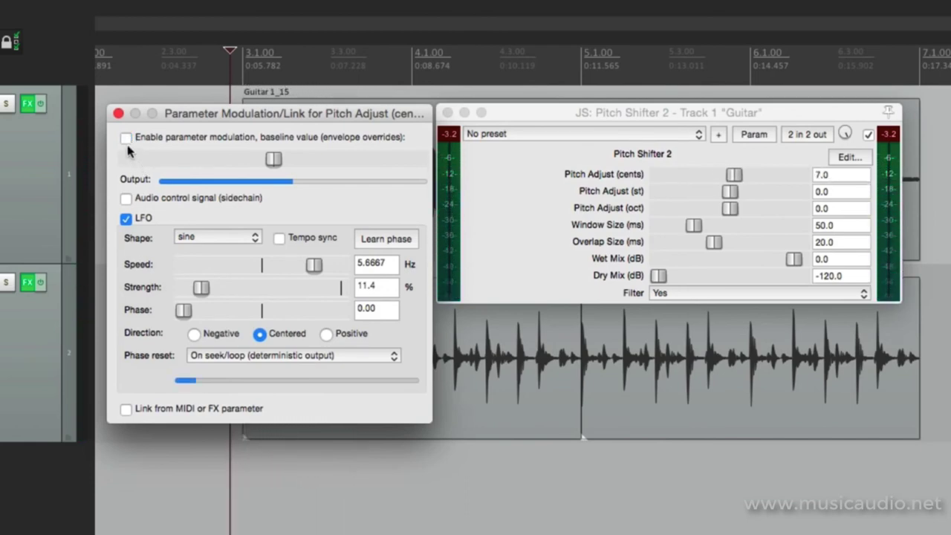
{"action": "left_click", "coordinate": [125, 139]}
{"action": "key", "text": "space"}
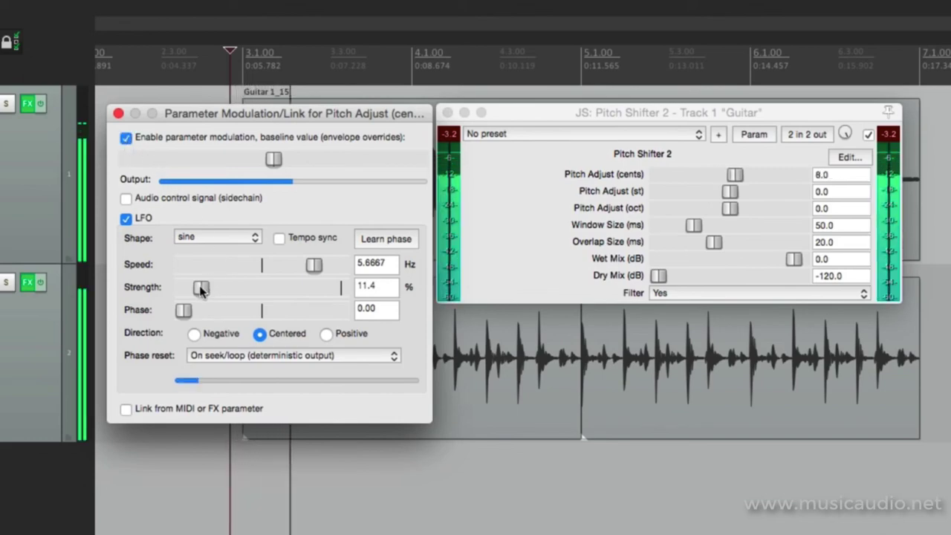
{"action": "left_click_drag", "start_coordinate": [201, 287], "coordinate": [206, 286]}
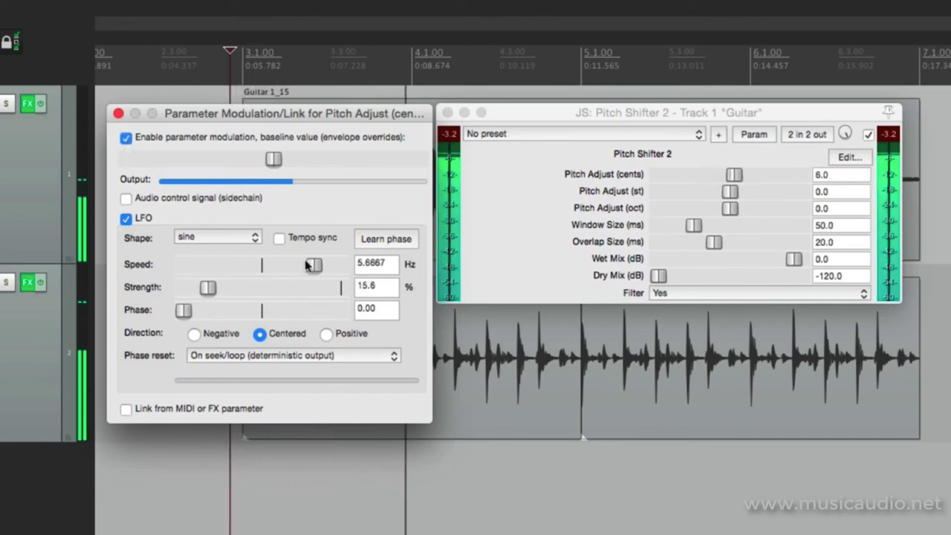
{"action": "left_click_drag", "start_coordinate": [315, 265], "coordinate": [318, 270]}
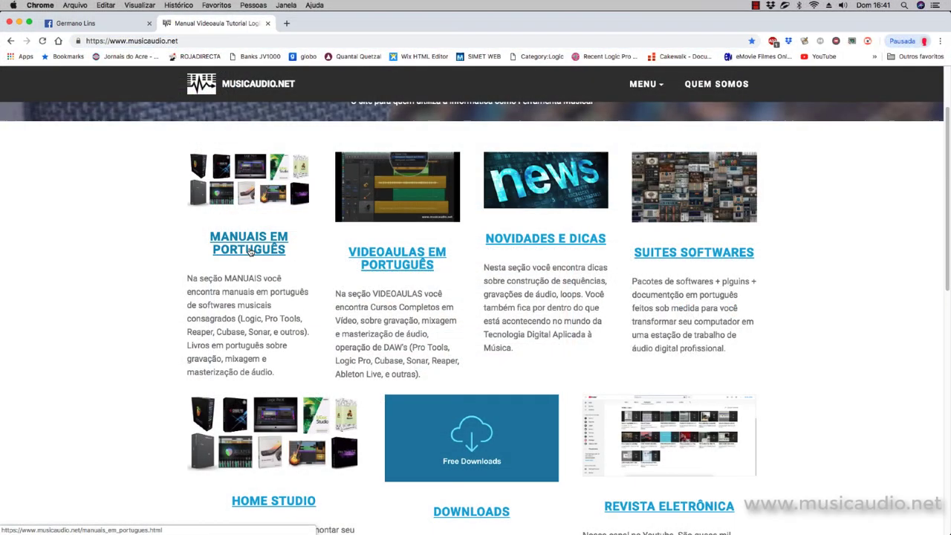
Step: In Chrome, open the Portuguese manuals page on musicaudio.net and view the purchase page of the Reaper 5 manual
{"action": "scroll", "coordinate": [404, 331], "scroll_direction": "down", "scroll_amount": 5}
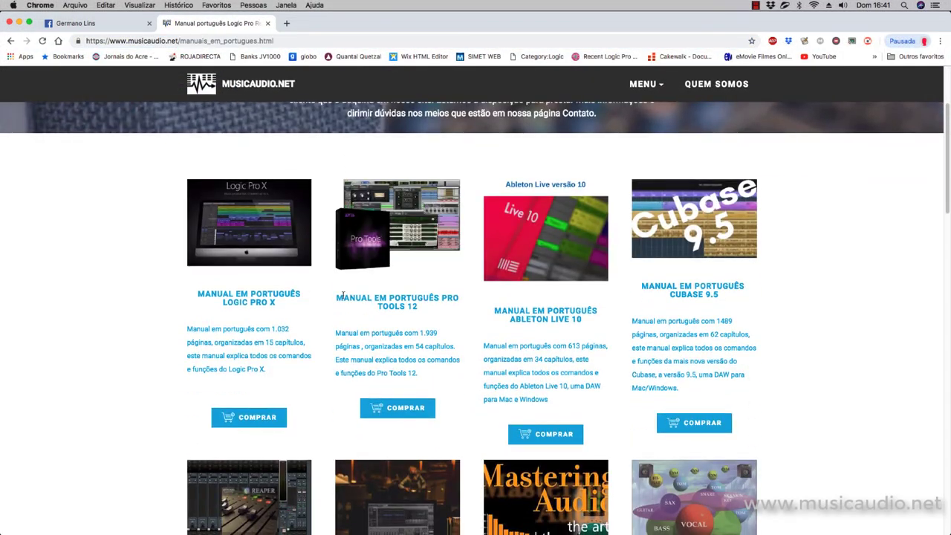
{"action": "scroll", "coordinate": [289, 315], "scroll_direction": "down", "scroll_amount": 3}
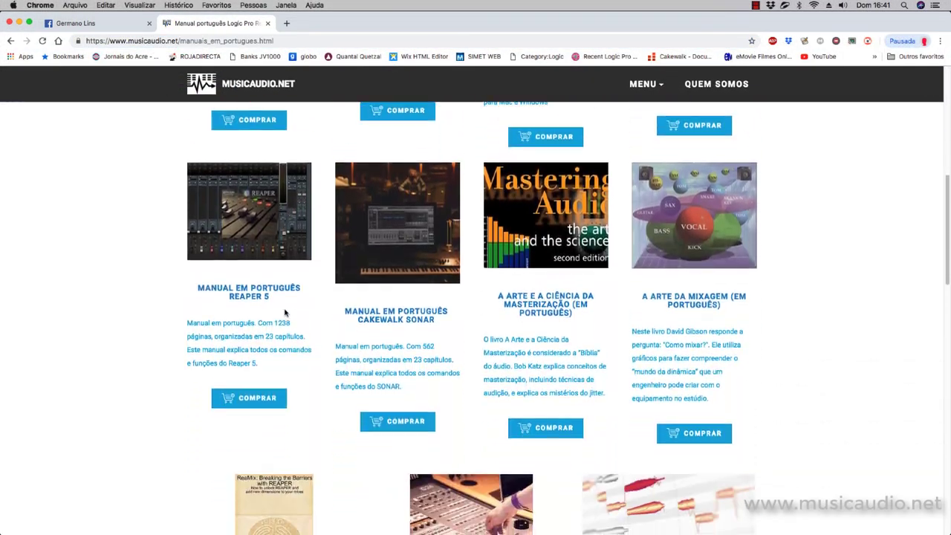
{"action": "left_click", "coordinate": [262, 399]}
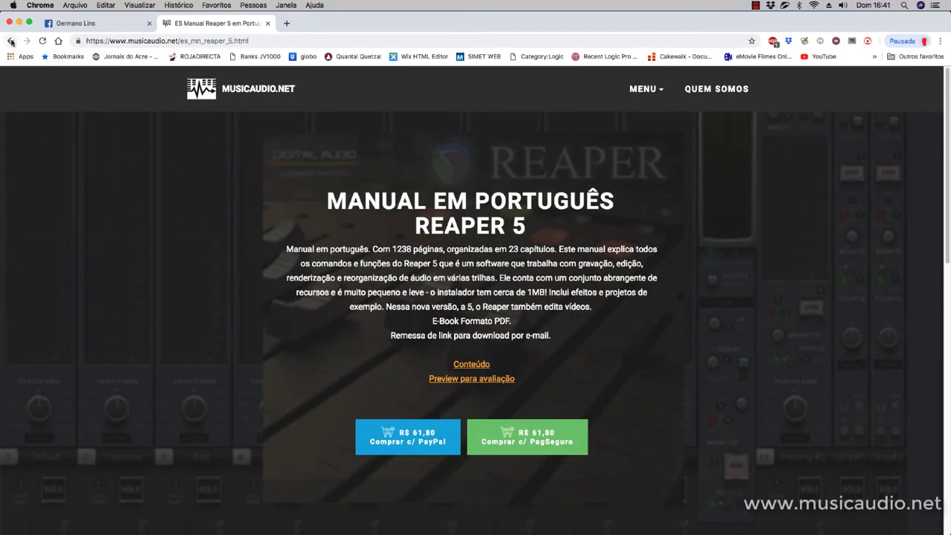
Step: Return to the manuals list and view the purchase page of the book "Quebrando as Barreiras com o Reaper"
{"action": "left_click", "coordinate": [11, 41]}
{"action": "scroll", "coordinate": [460, 351], "scroll_direction": "down", "scroll_amount": 3}
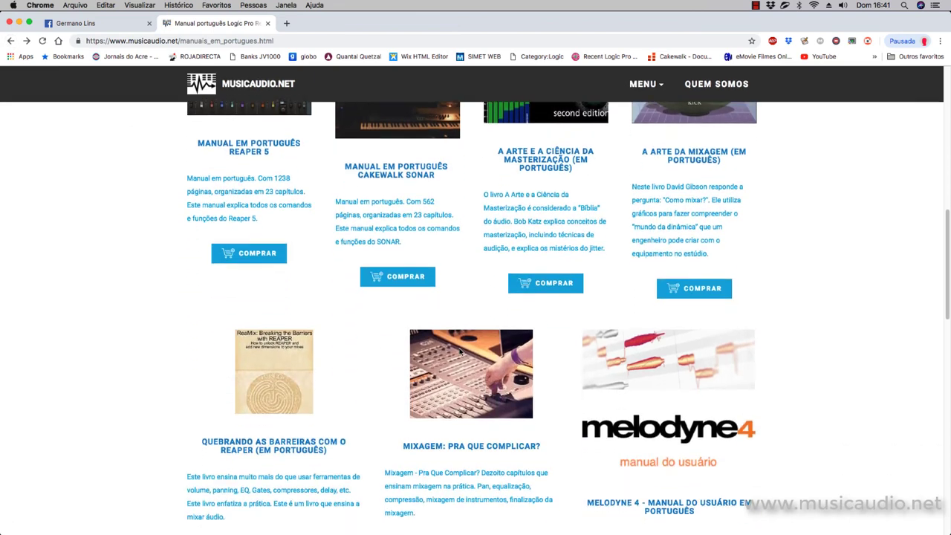
{"action": "scroll", "coordinate": [282, 456], "scroll_direction": "down", "scroll_amount": 3}
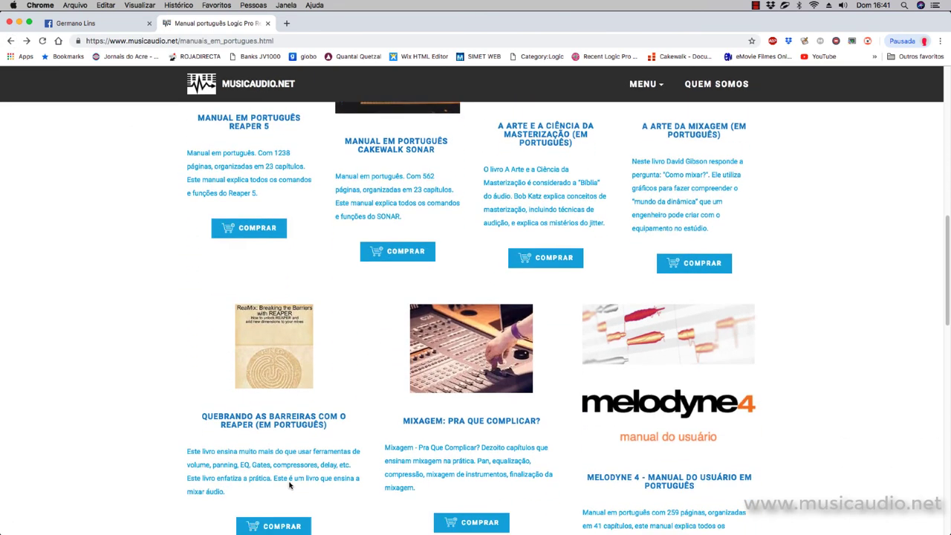
{"action": "left_click", "coordinate": [278, 388]}
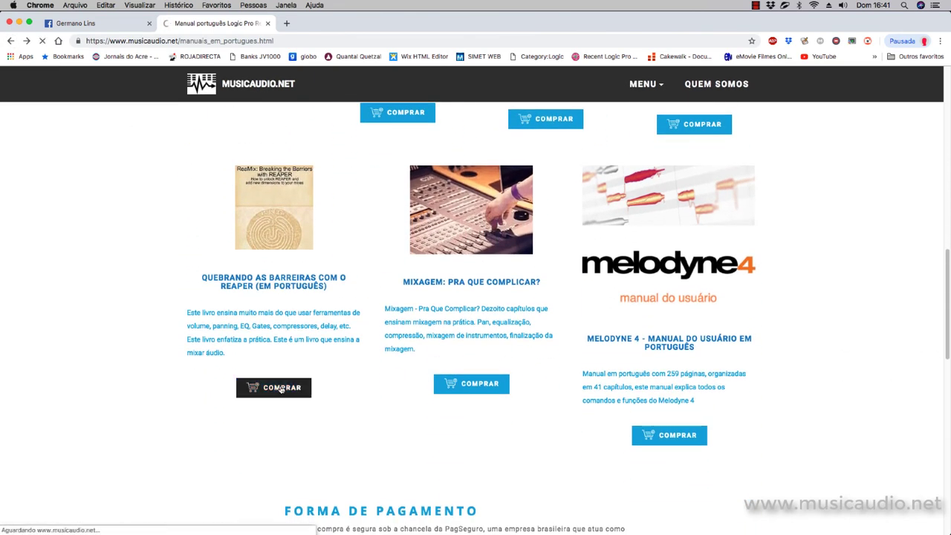
{"action": "scroll", "coordinate": [327, 389], "scroll_direction": "down", "scroll_amount": 2}
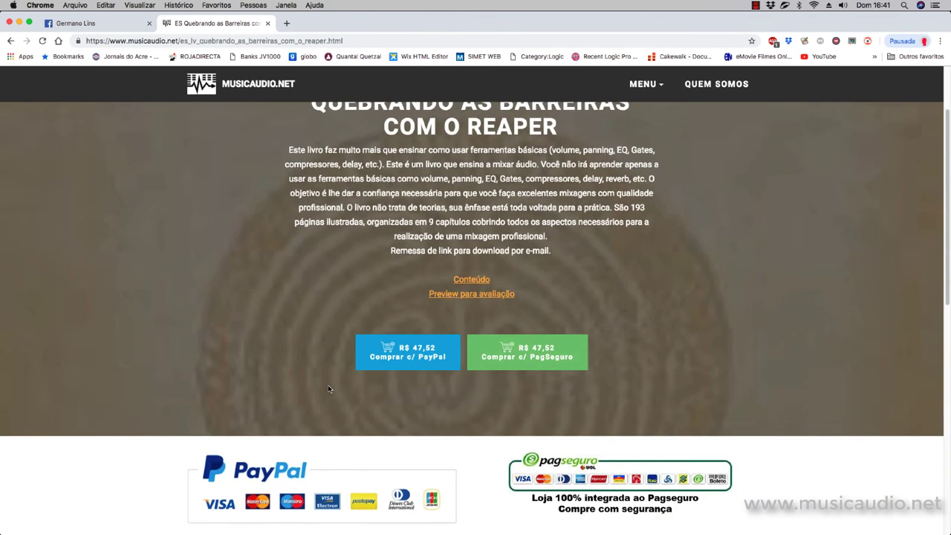
{"action": "scroll", "coordinate": [329, 389], "scroll_direction": "up", "scroll_amount": 1}
{"action": "scroll", "coordinate": [329, 389], "scroll_direction": "up", "scroll_amount": 1}
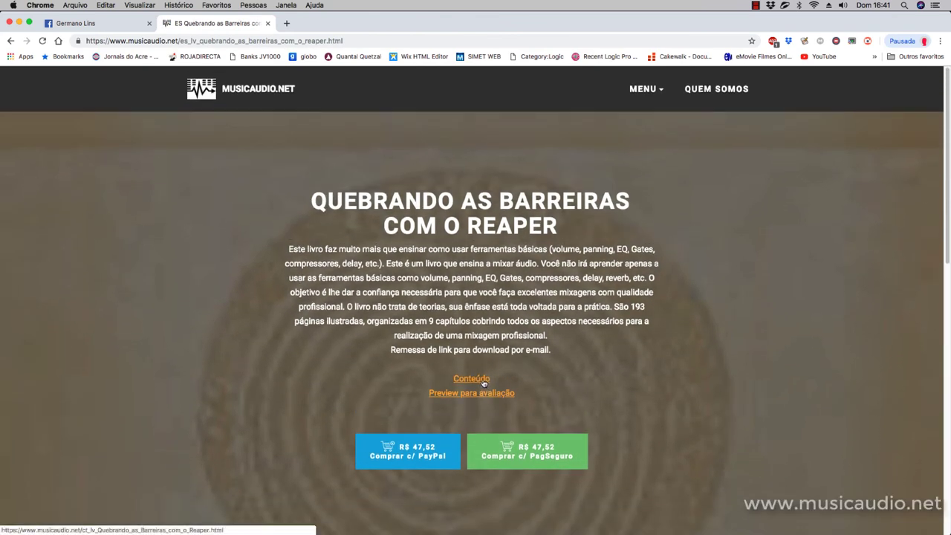
Step: Open the contents page of "Quebrando as Barreiras com o Reaper" and look through its chapter list
{"action": "left_click", "coordinate": [483, 380]}
{"action": "scroll", "coordinate": [483, 383], "scroll_direction": "down", "scroll_amount": 5}
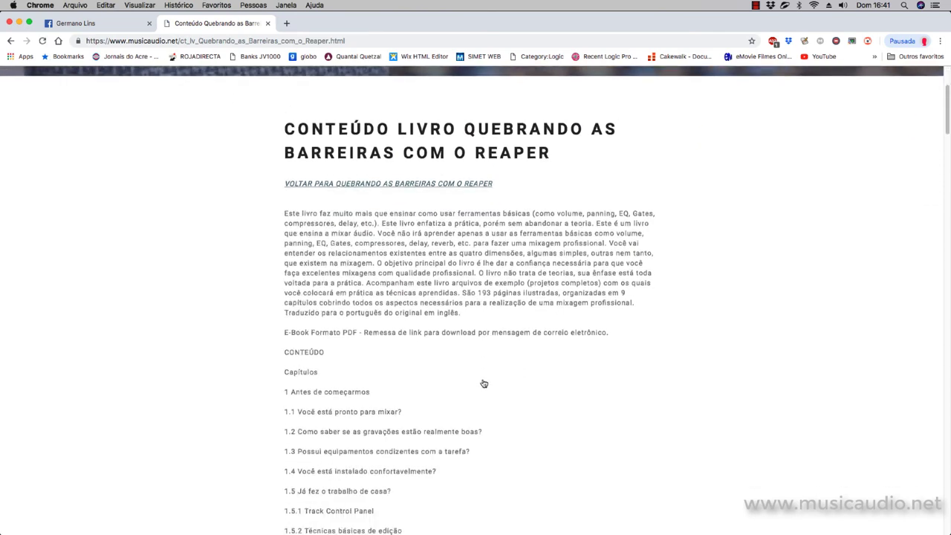
{"action": "scroll", "coordinate": [484, 383], "scroll_direction": "down", "scroll_amount": 5}
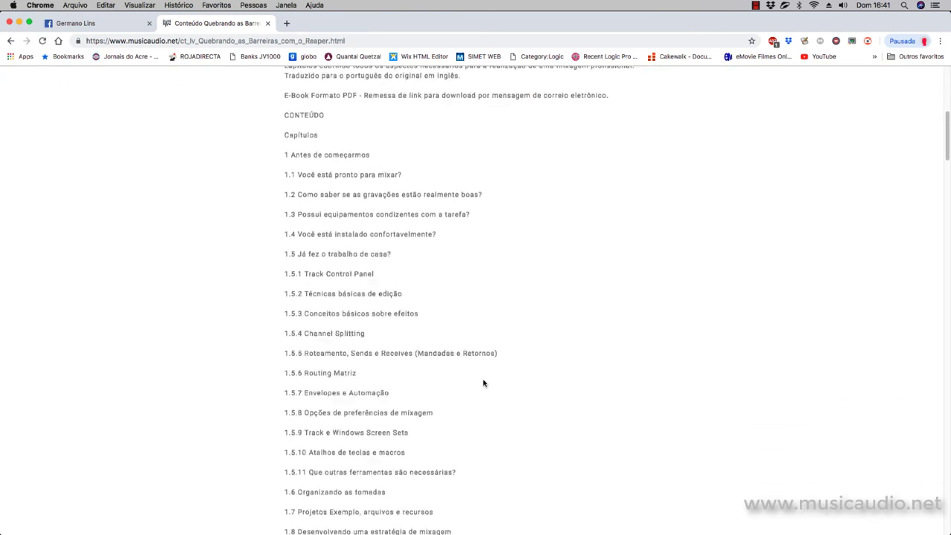
{"action": "scroll", "coordinate": [483, 383], "scroll_direction": "up", "scroll_amount": 5}
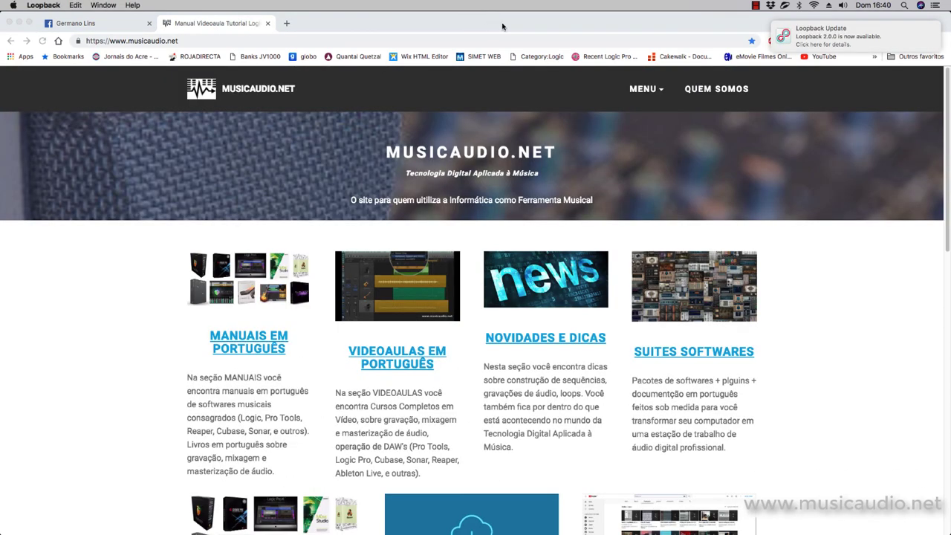
Step: Ignore the Loopback update notification and look over the sections of the musicaudio.net home page
{"action": "mouse_move", "coordinate": [821, 41]}
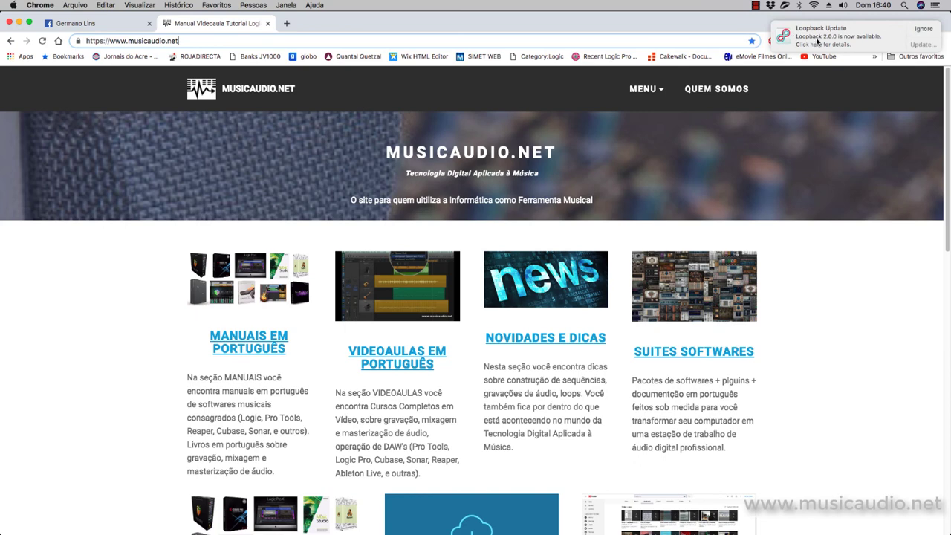
{"action": "left_click", "coordinate": [923, 29]}
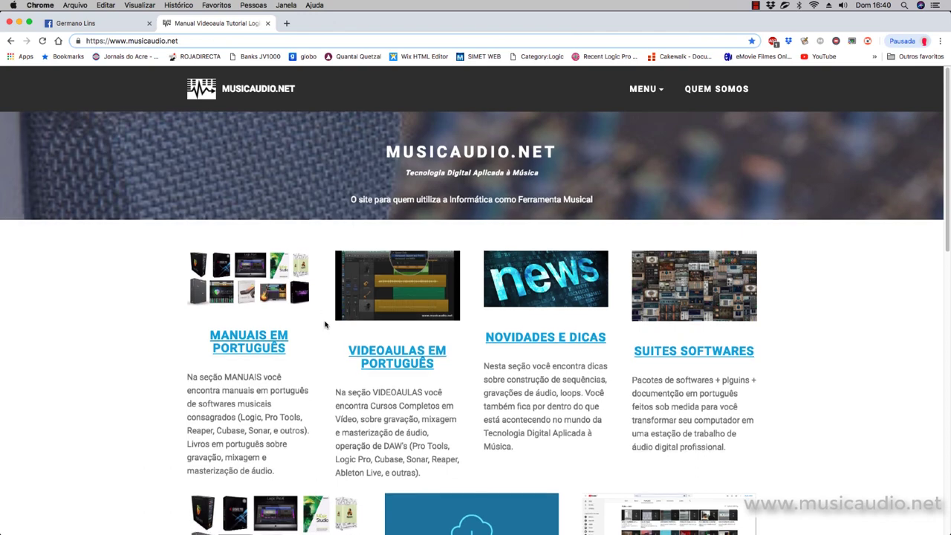
{"action": "scroll", "coordinate": [324, 323], "scroll_direction": "down", "scroll_amount": 5}
{"action": "scroll", "coordinate": [324, 324], "scroll_direction": "down", "scroll_amount": 3}
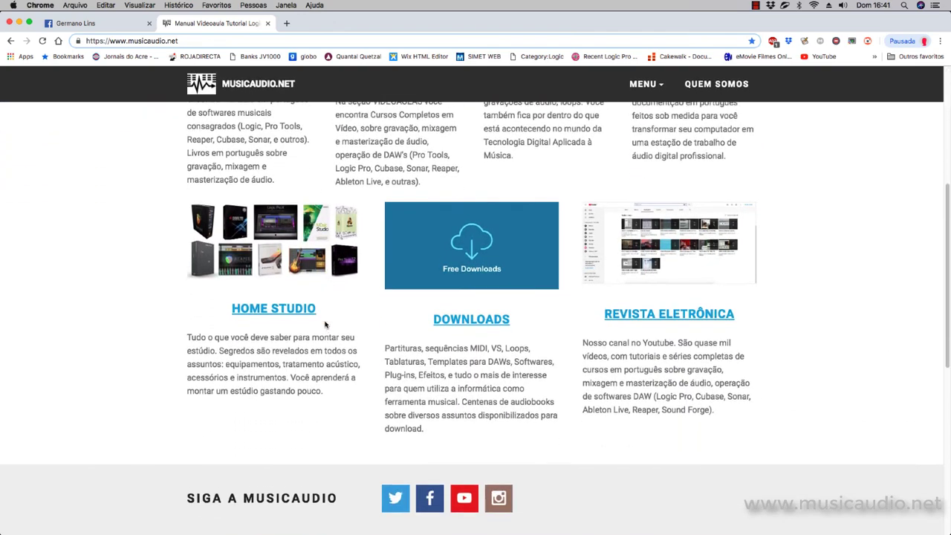
{"action": "scroll", "coordinate": [325, 323], "scroll_direction": "up", "scroll_amount": 2}
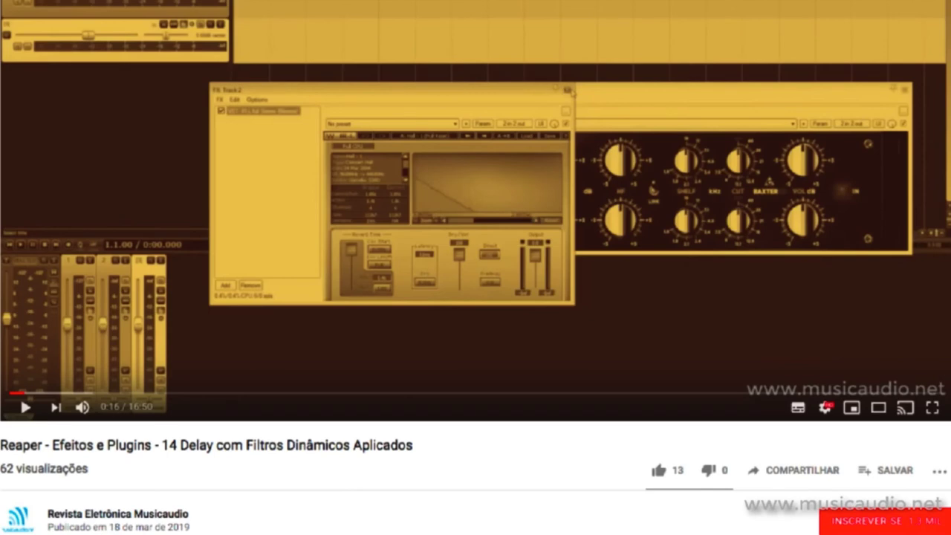